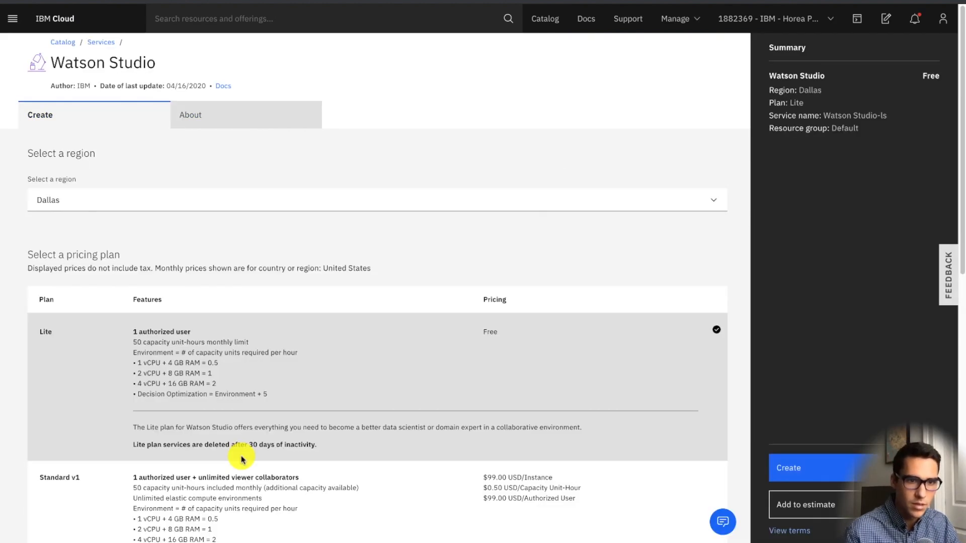
Step: Create the Watson Studio service in the Dallas region on the Lite plan and launch it
left_click(788, 468)
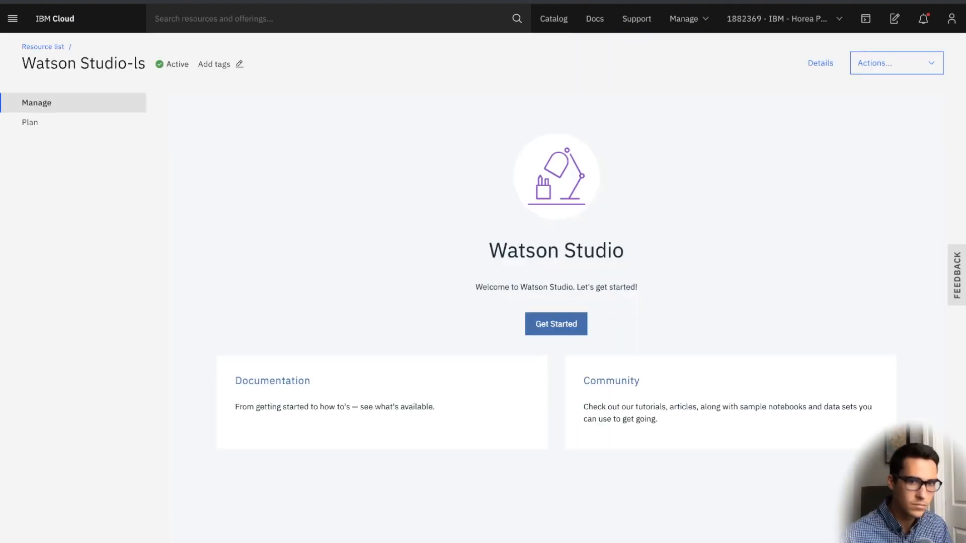
left_click(579, 321)
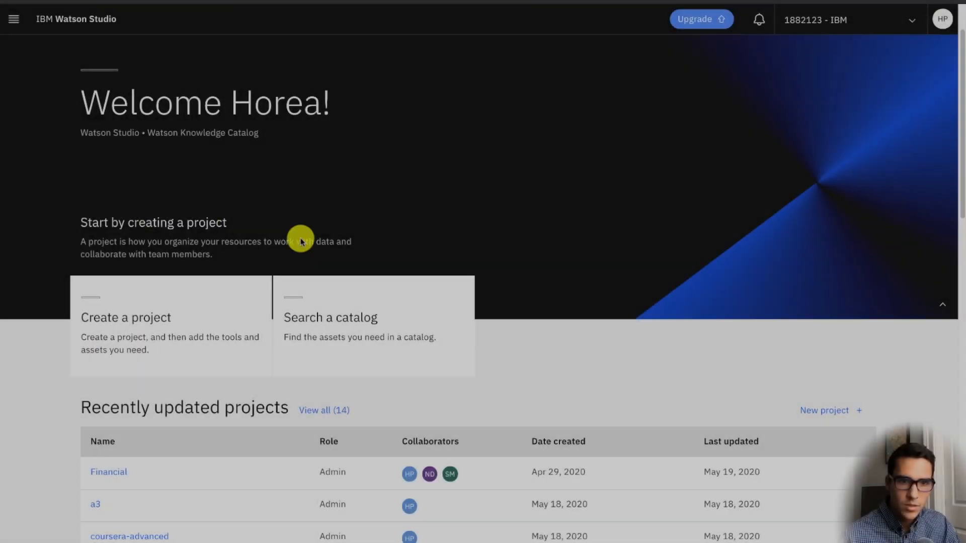
Step: Create an empty project named youtube-demo
scroll(744, 338, "down", 4)
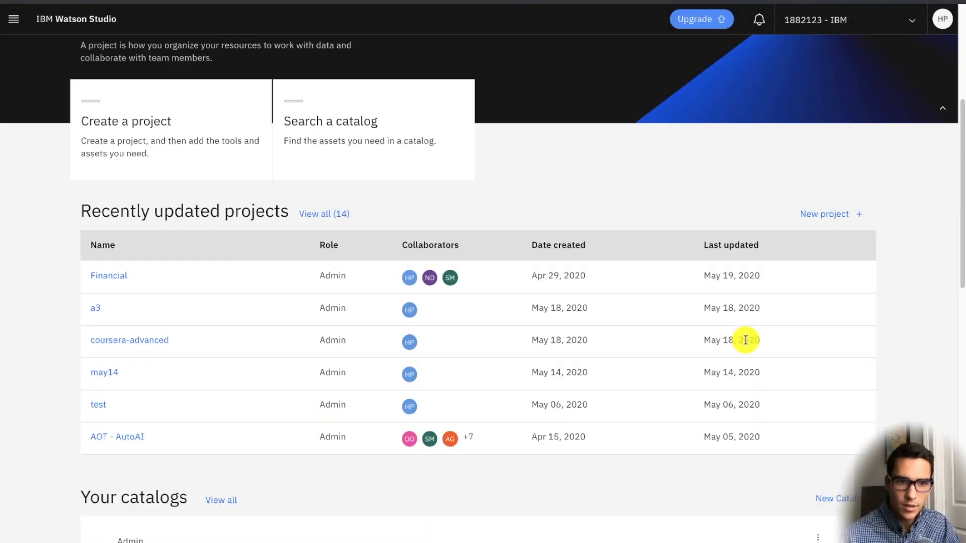
left_click(847, 215)
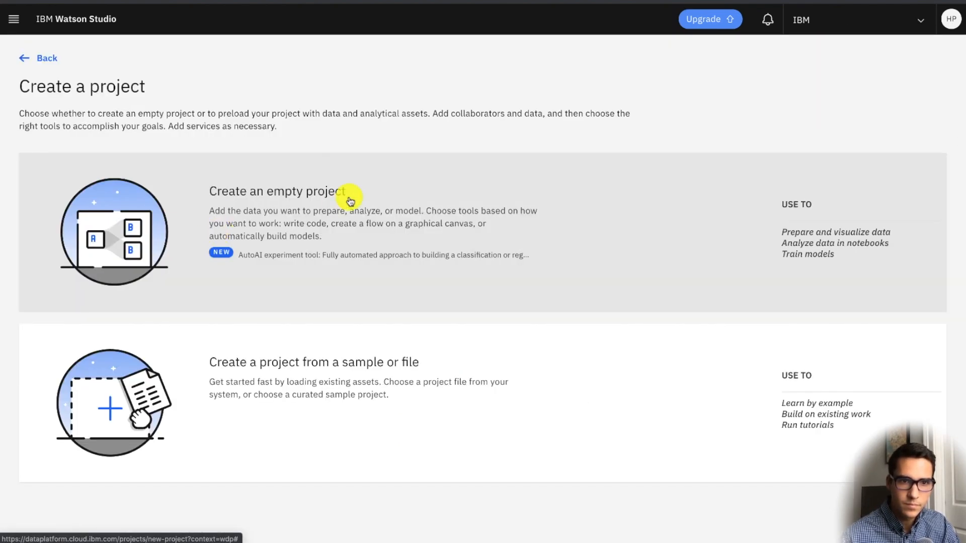
left_click(350, 201)
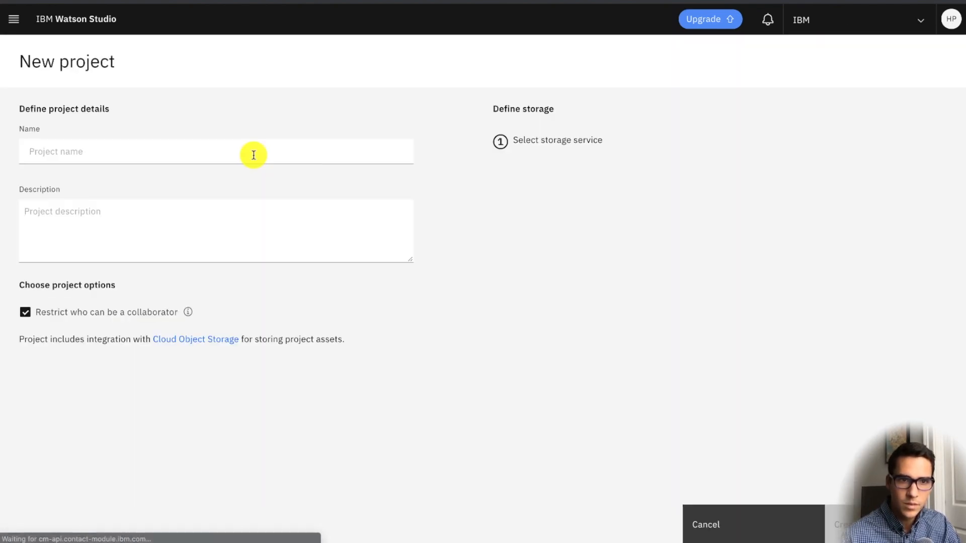
type("youtube-demo")
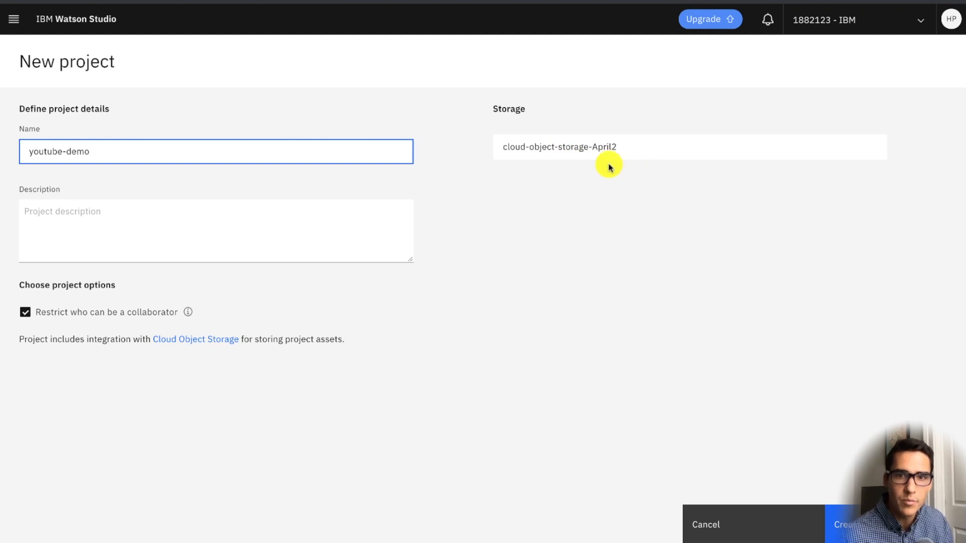
left_click(841, 524)
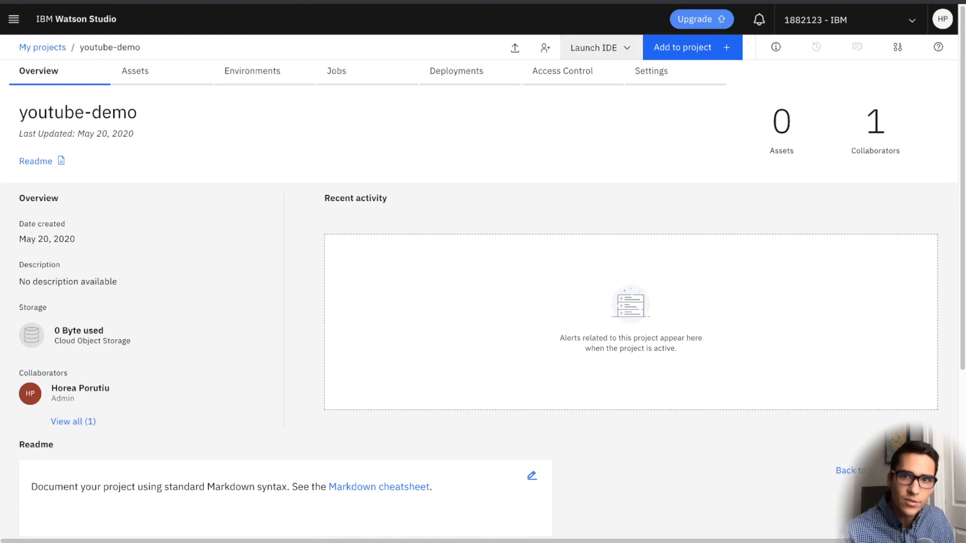
Step: Review the written tutorial's instructions for naming the project and associating an IBM Cloud Object Storage instance
left_click(603, 2)
scroll(397, 244, "down", 15)
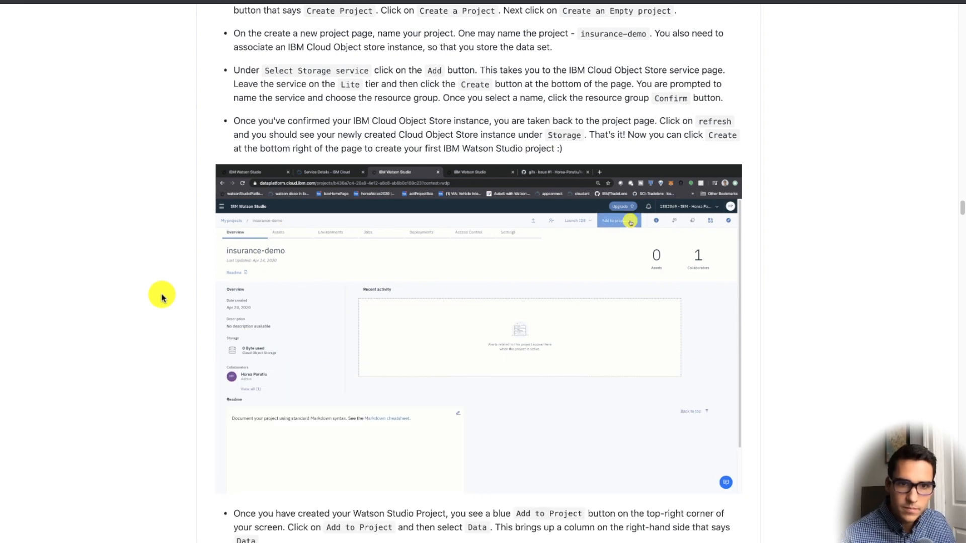
scroll(352, 121, "up", 1)
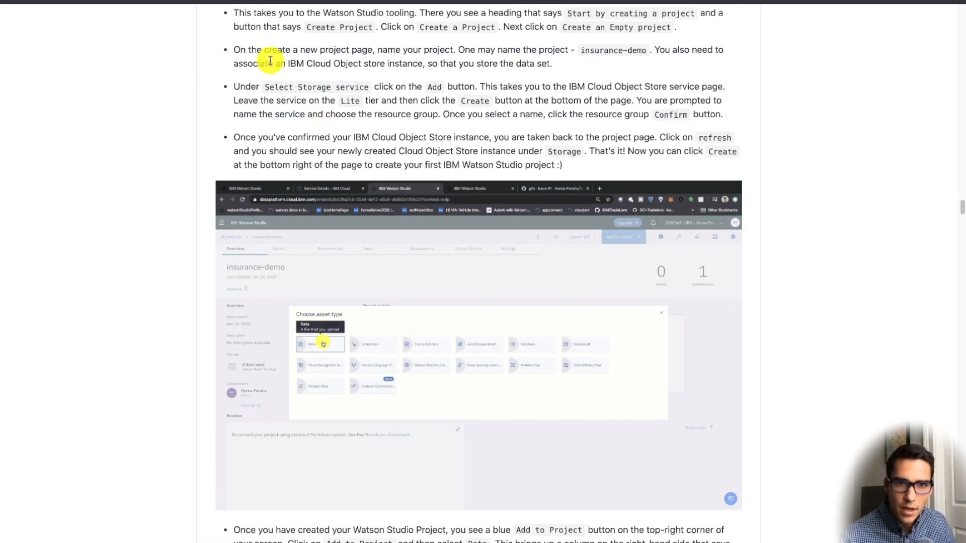
left_click_drag(241, 51, 588, 101)
left_click_drag(737, 113, 734, 120)
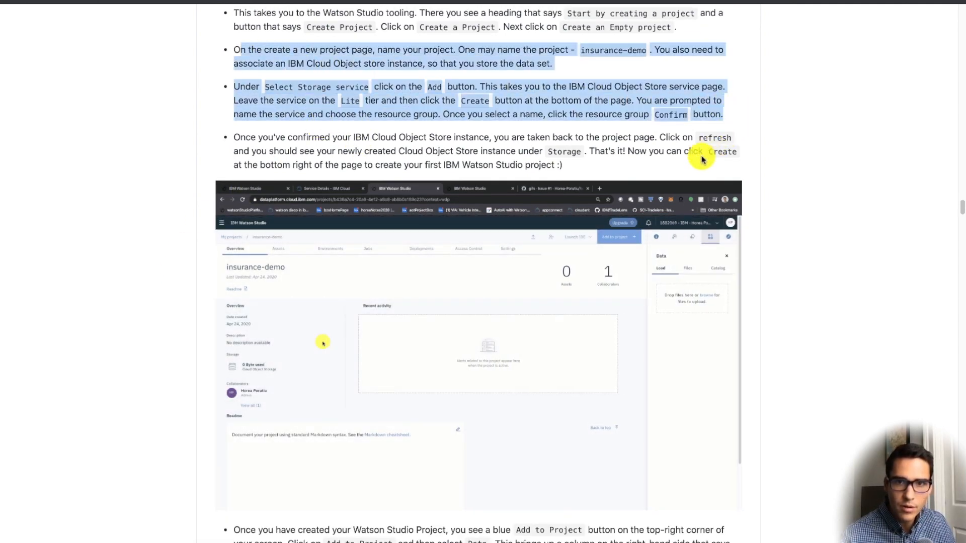
scroll(664, 159, "up", 5)
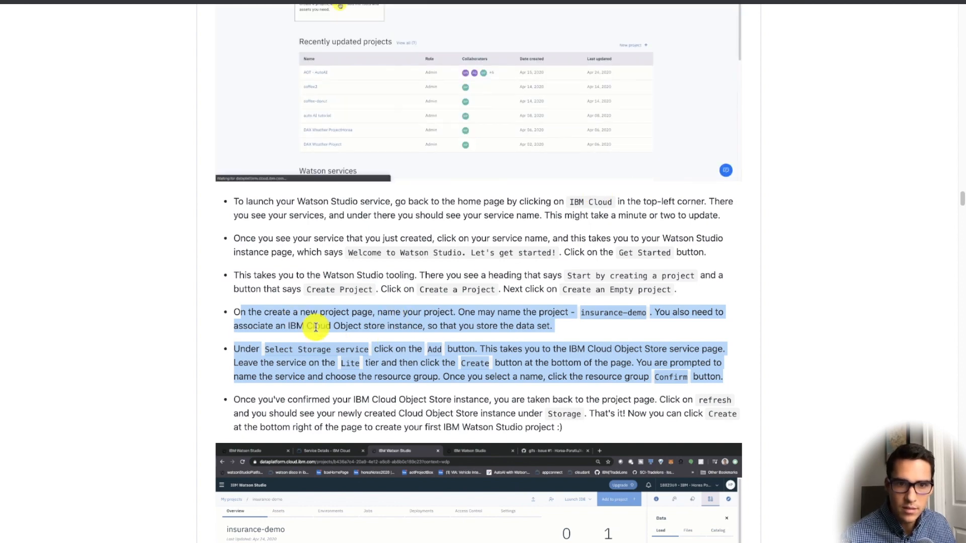
scroll(481, 187, "up", 2)
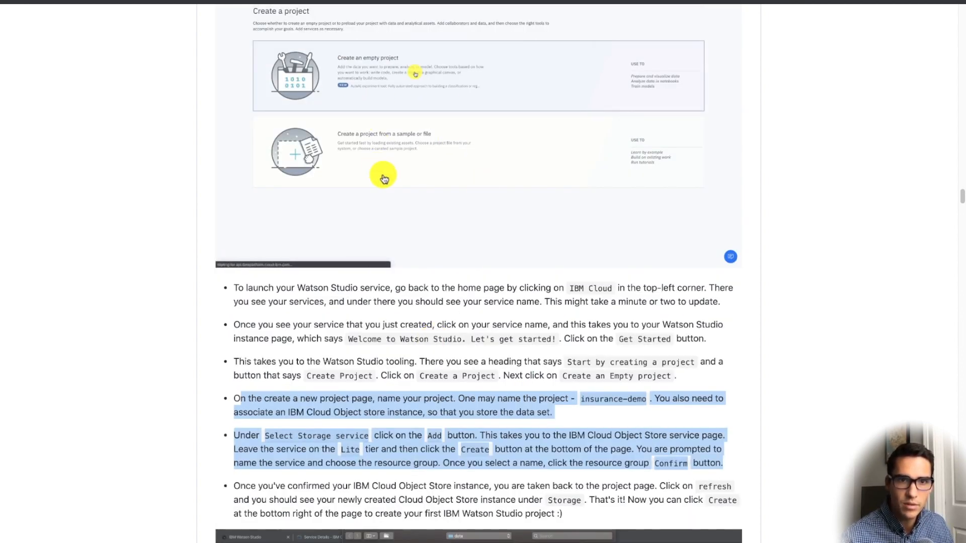
scroll(384, 189, "up", 2)
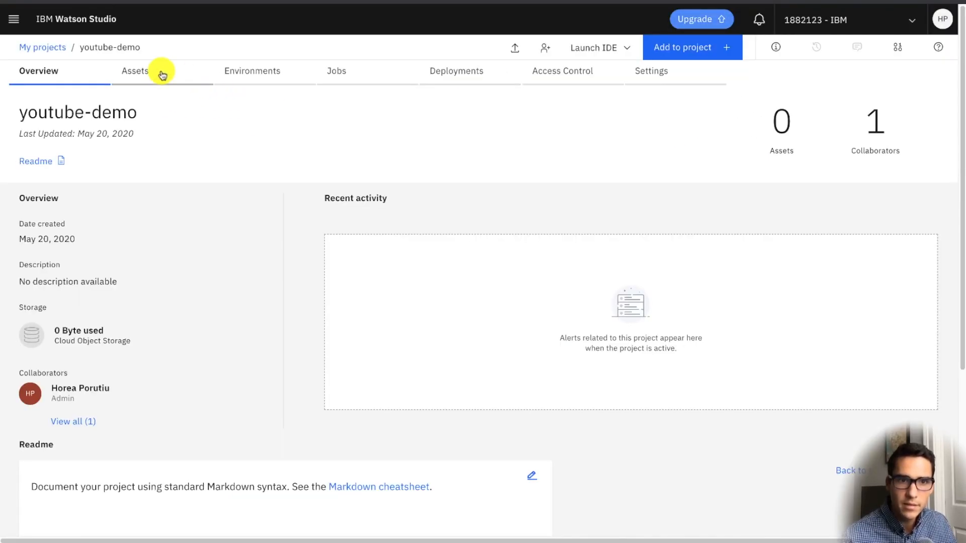
Step: Download the Insurance Premium Prediction dataset from Kaggle and upload insurance 4.csv to the youtube-demo project as a data asset
left_click(707, 49)
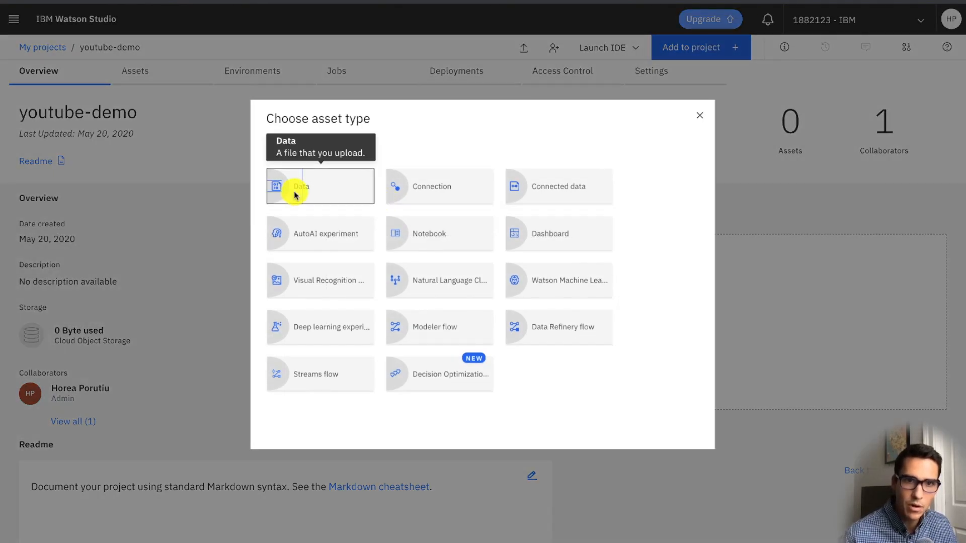
left_click(294, 195)
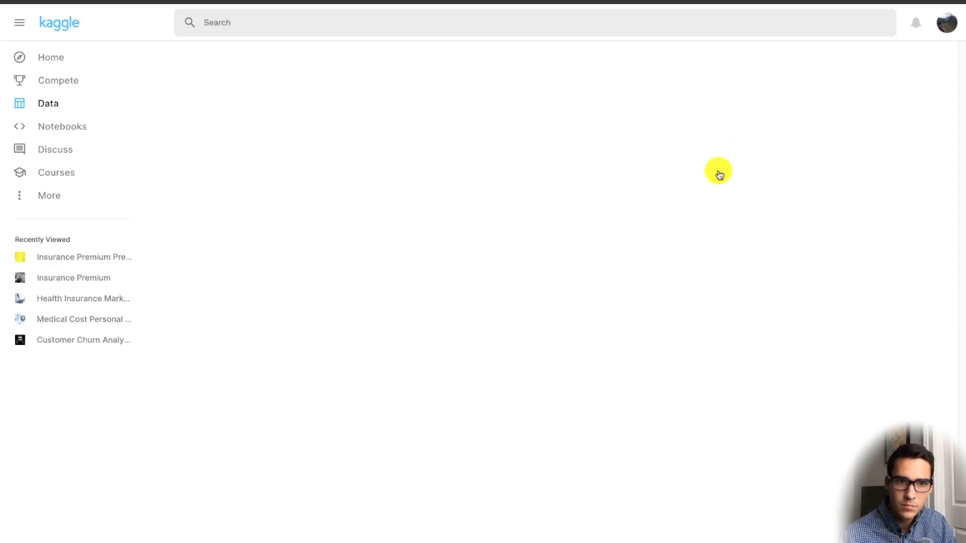
left_click(688, 189)
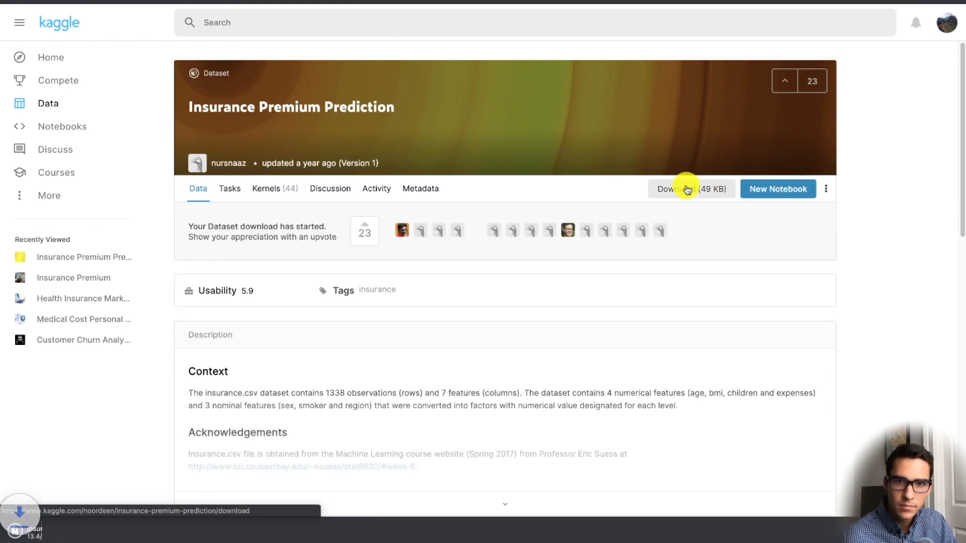
left_click(88, 530)
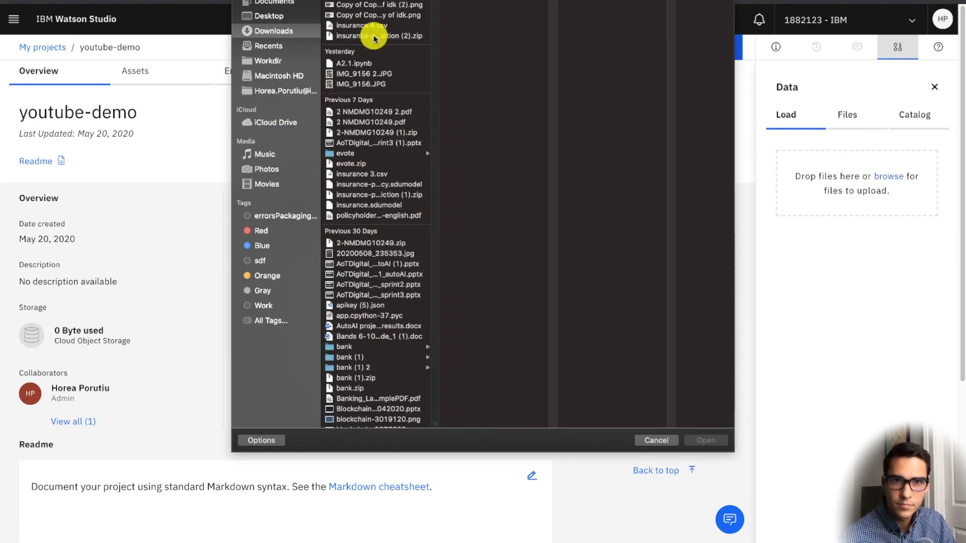
double_click(370, 26)
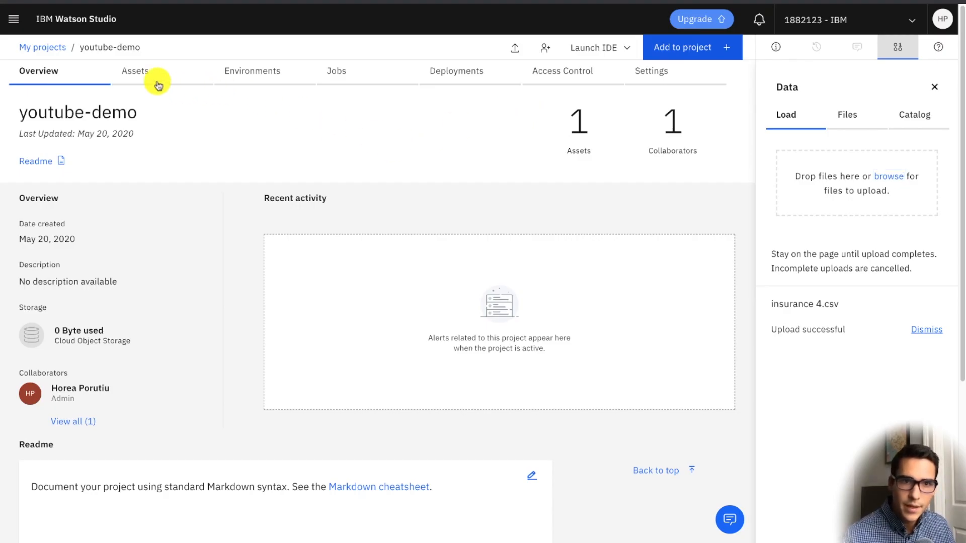
Step: Start a new AutoAI experiment in the project and associate the existing Machine Learning service instance pm-20-yo with it
left_click(677, 47)
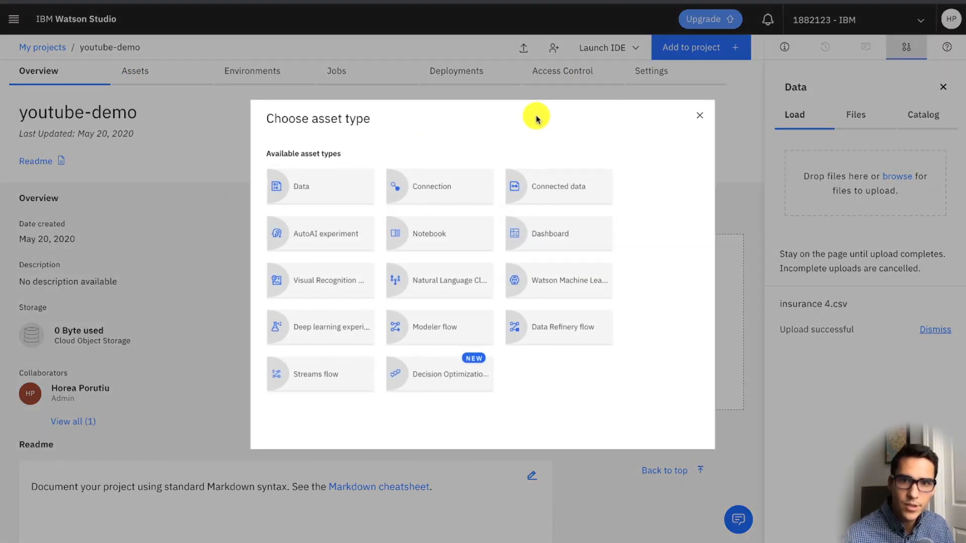
left_click(337, 241)
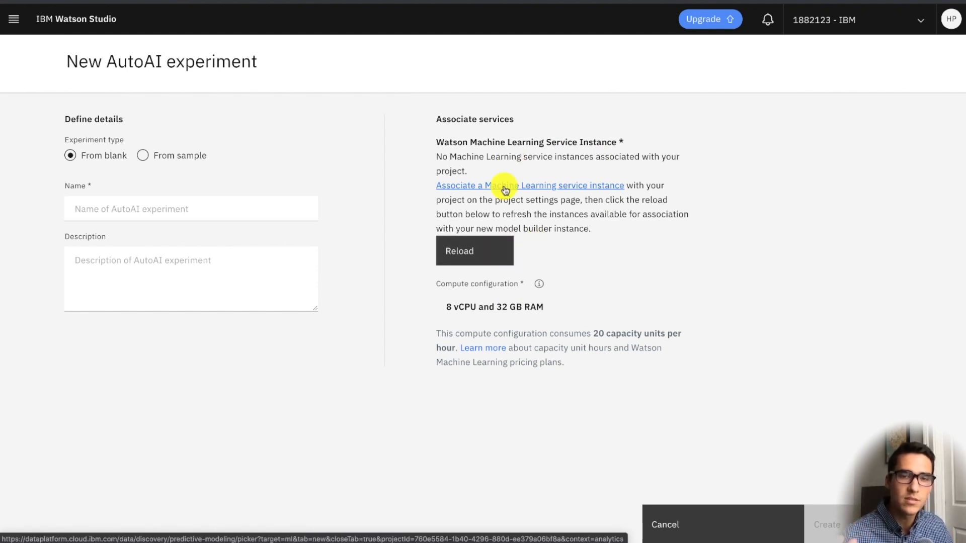
left_click(473, 258)
left_click(492, 256)
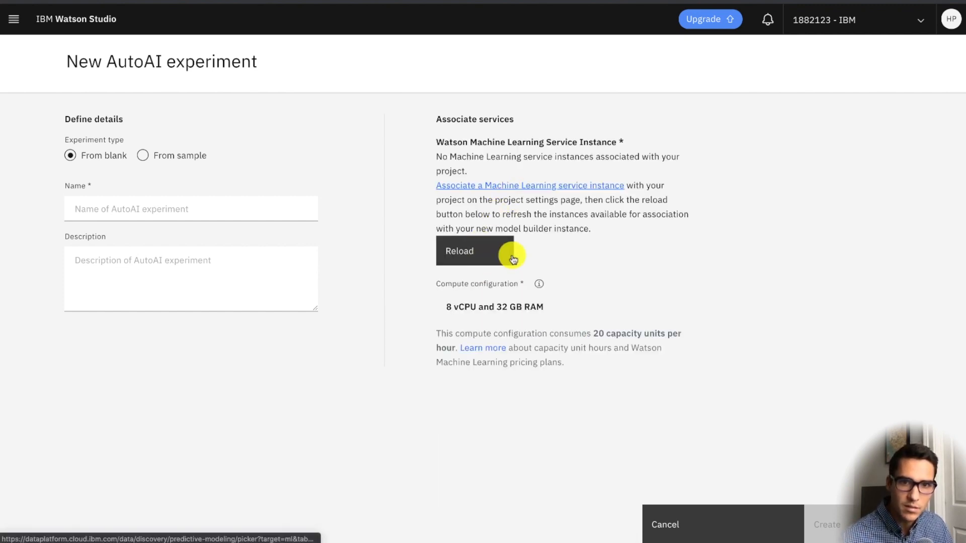
left_click(508, 194)
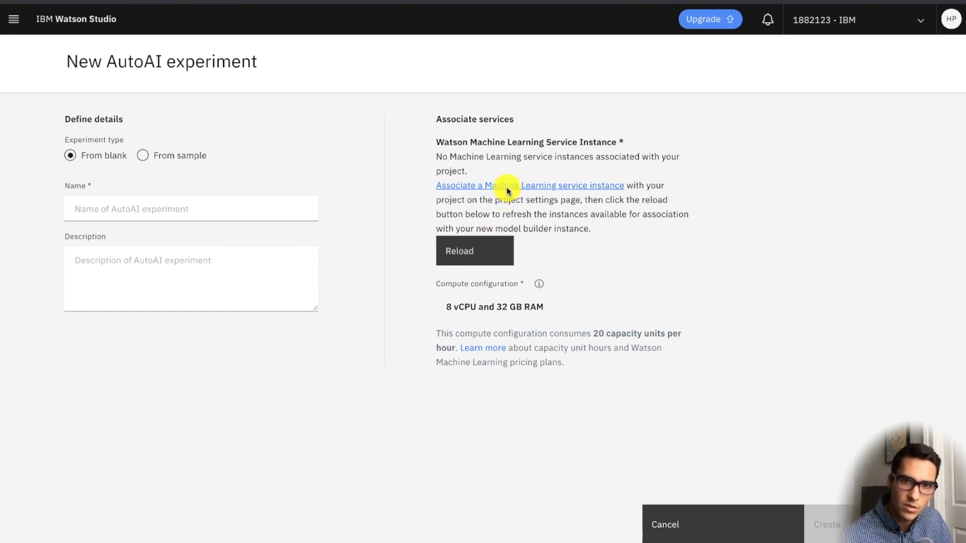
left_click(92, 193)
left_click(76, 209)
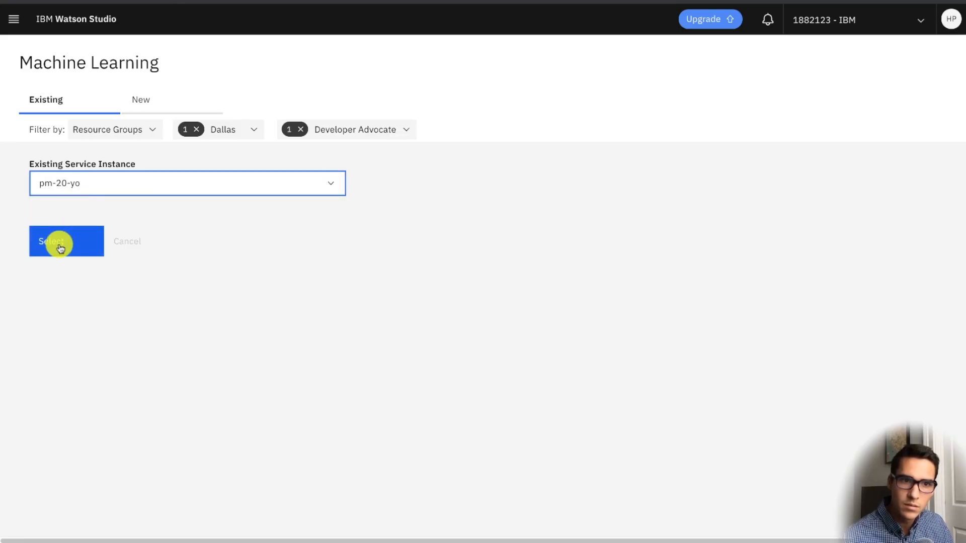
left_click(68, 241)
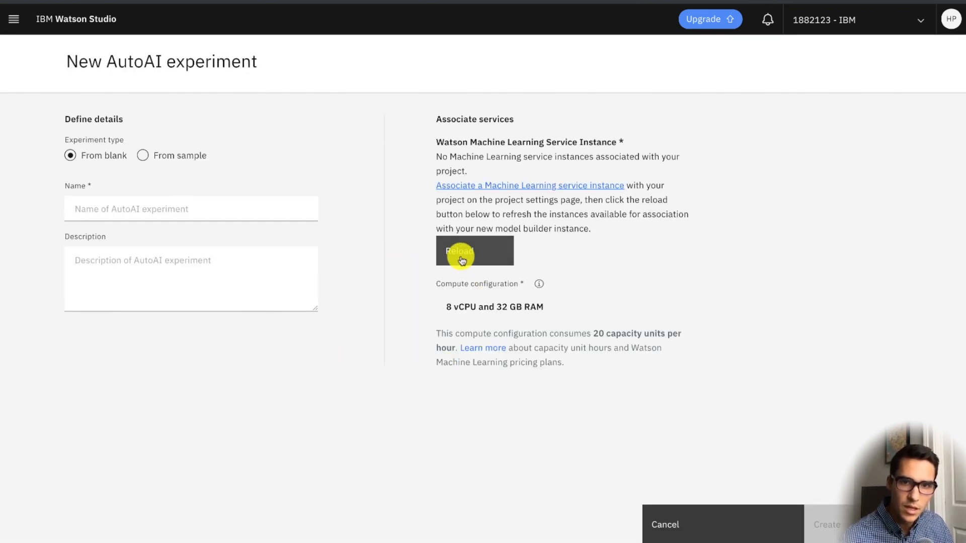
left_click(462, 261)
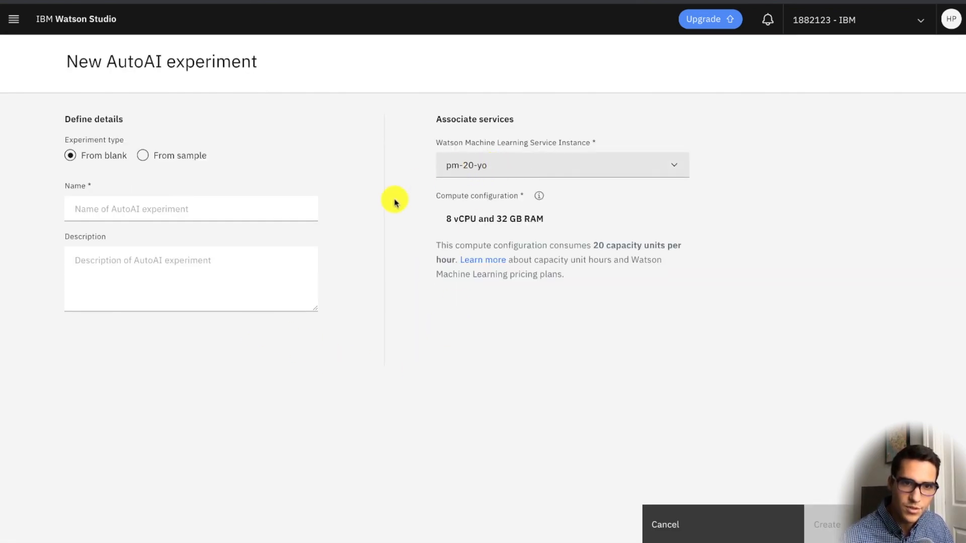
Step: Name the AutoAI experiment youtube-demo and create it from blank
left_click(213, 209)
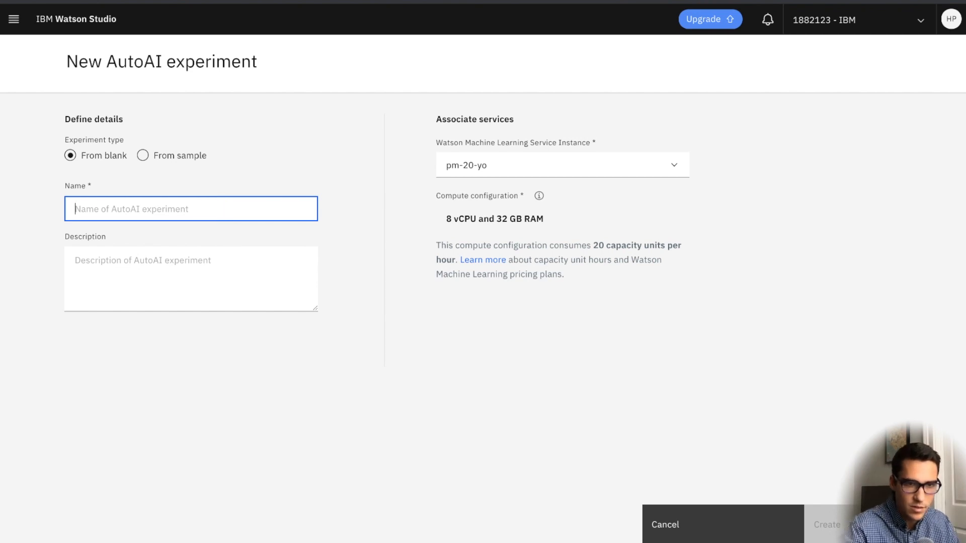
type("youtube-demo")
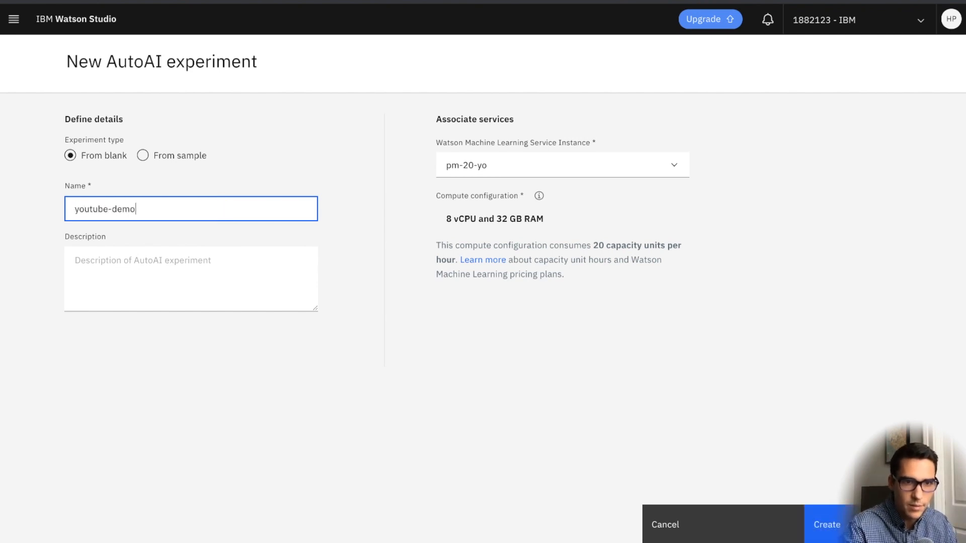
left_click(809, 530)
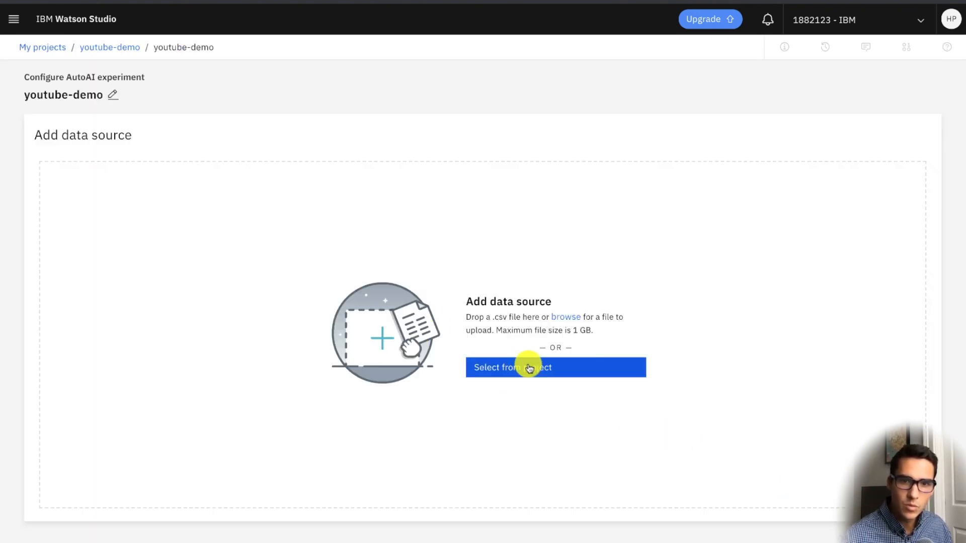
Step: Add the project's insurance 4.csv asset as the experiment's data source
left_click(570, 369)
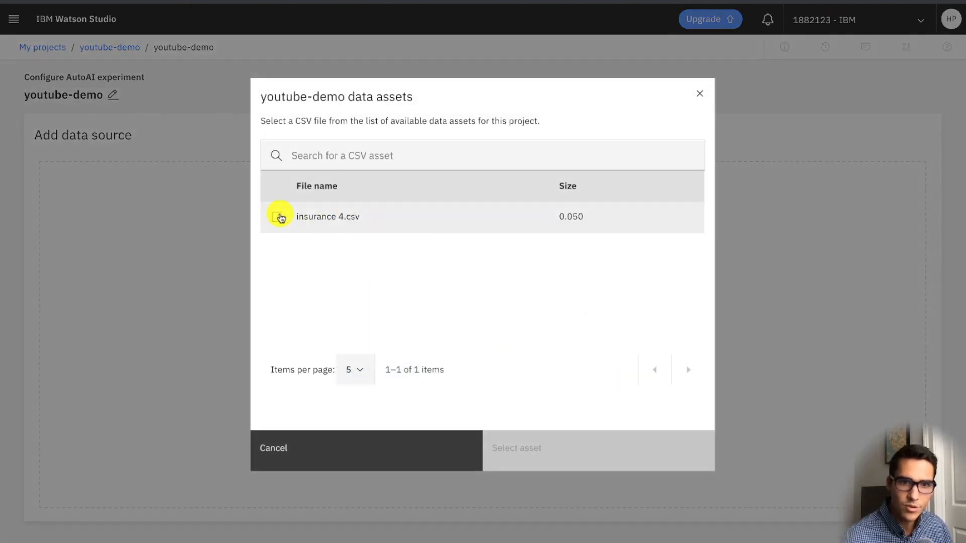
left_click(277, 217)
left_click(584, 449)
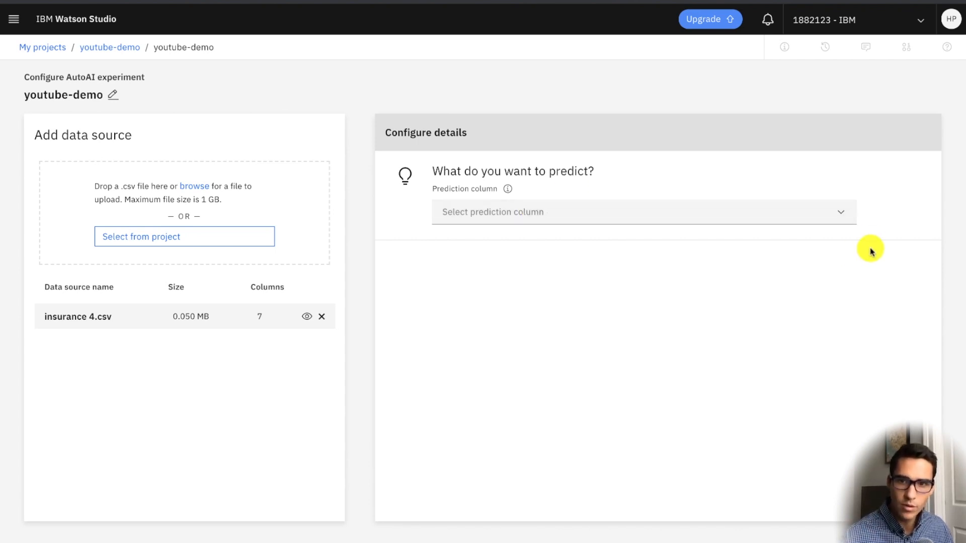
Step: Set the experiment's prediction column to expenses
left_click(843, 216)
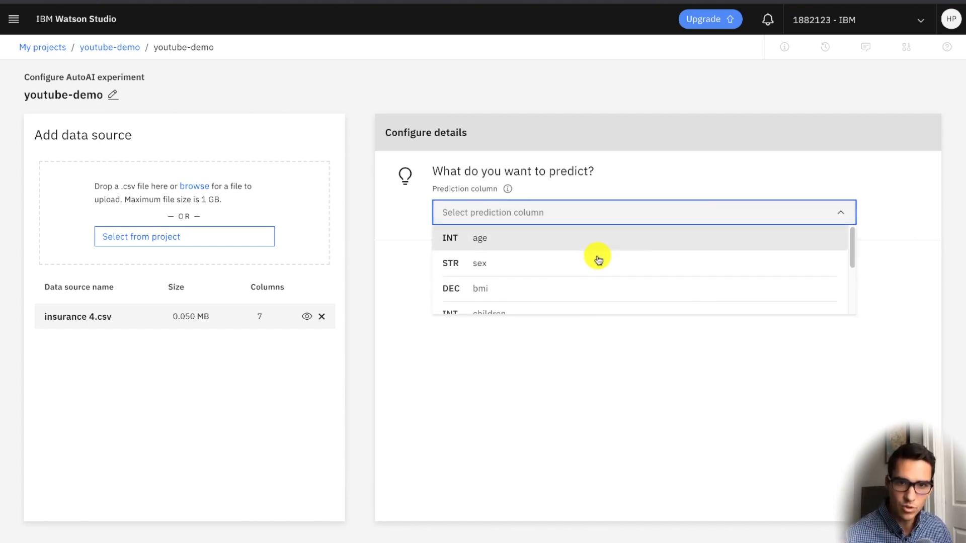
scroll(498, 302, "down", 3)
left_click(497, 304)
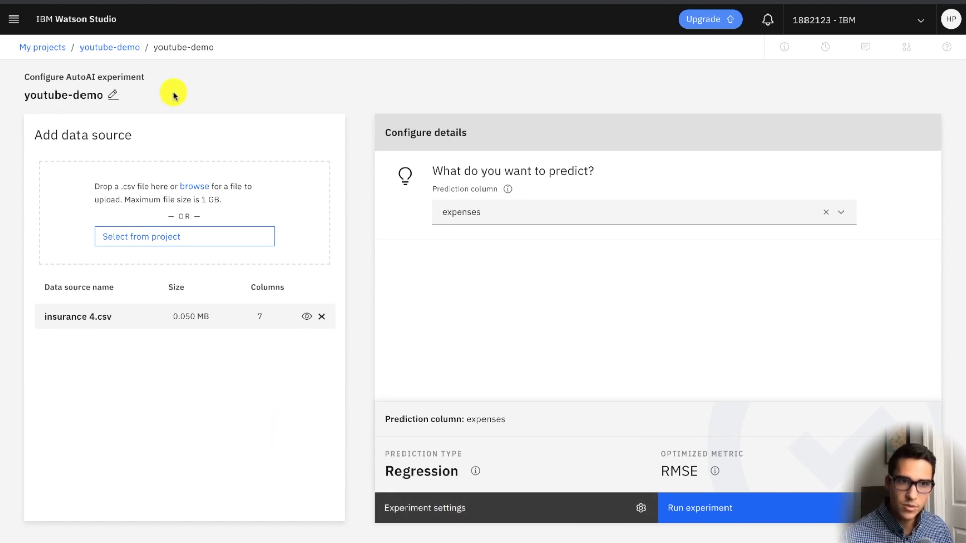
Step: In the experiment's prediction settings, set the number of top algorithms to use to 2
left_click(461, 510)
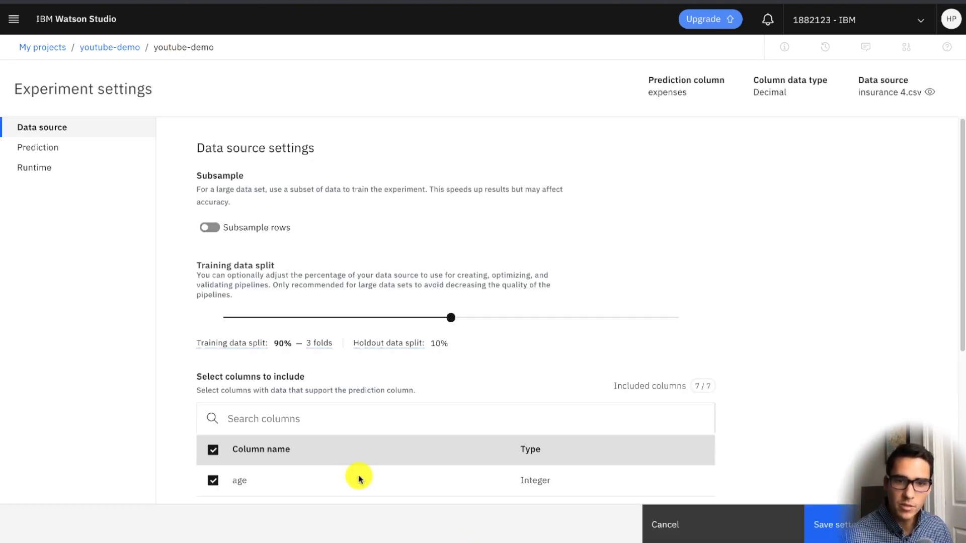
left_click(41, 149)
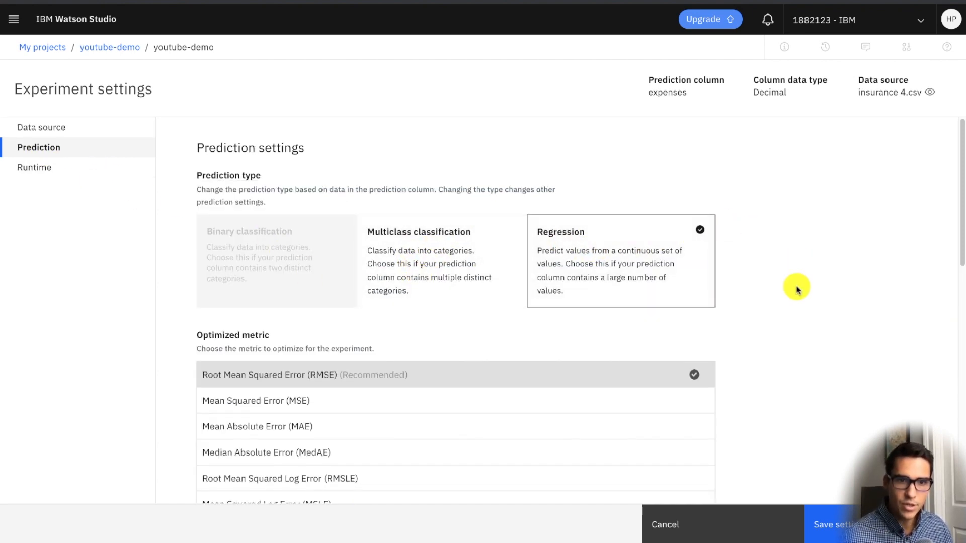
scroll(799, 289, "down", 1)
double_click(242, 321)
scroll(237, 358, "down", 3)
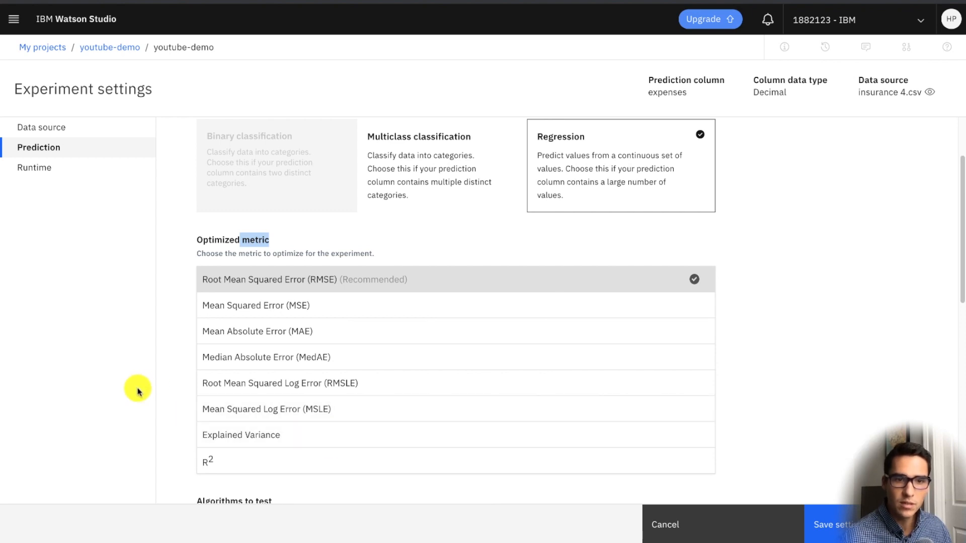
scroll(189, 370, "down", 8)
scroll(186, 371, "up", 7)
scroll(175, 331, "down", 5)
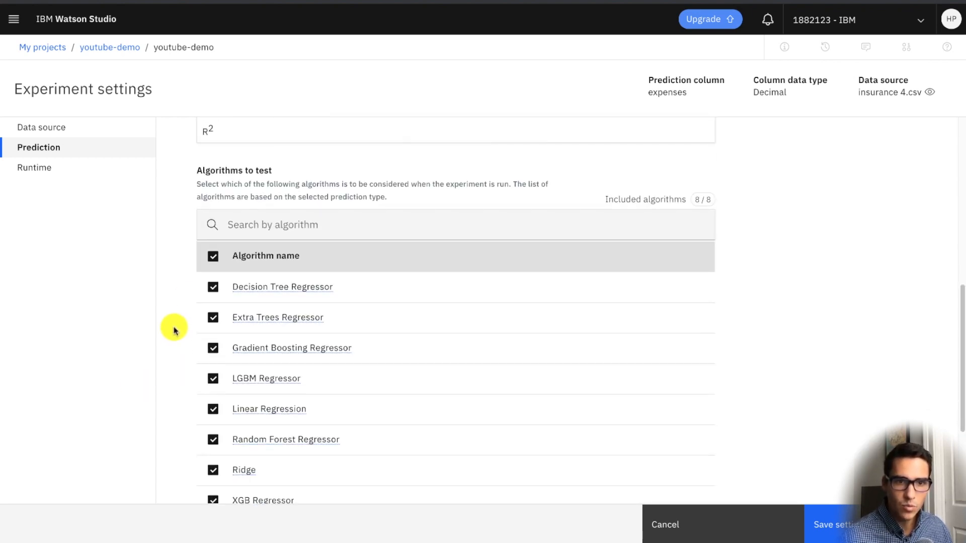
scroll(172, 332, "down", 2)
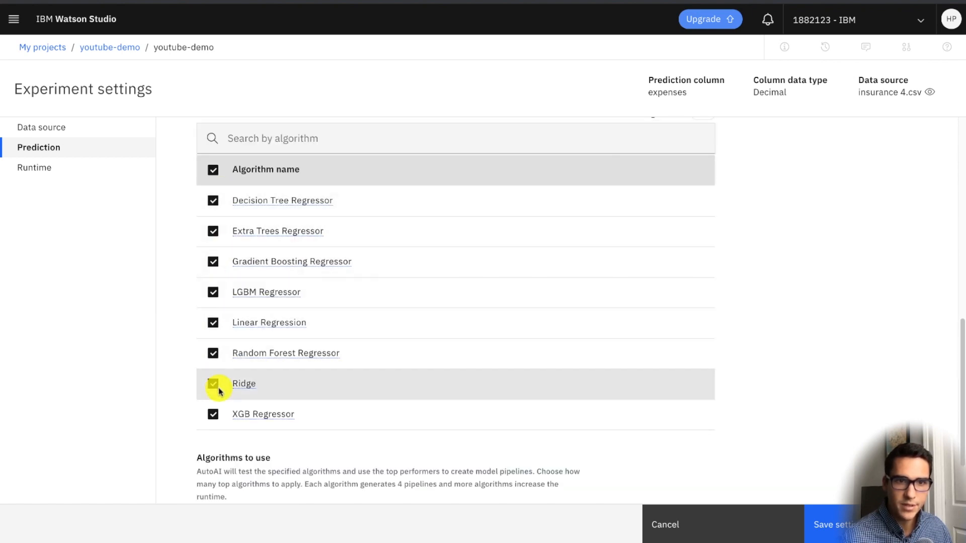
scroll(184, 392, "up", 1)
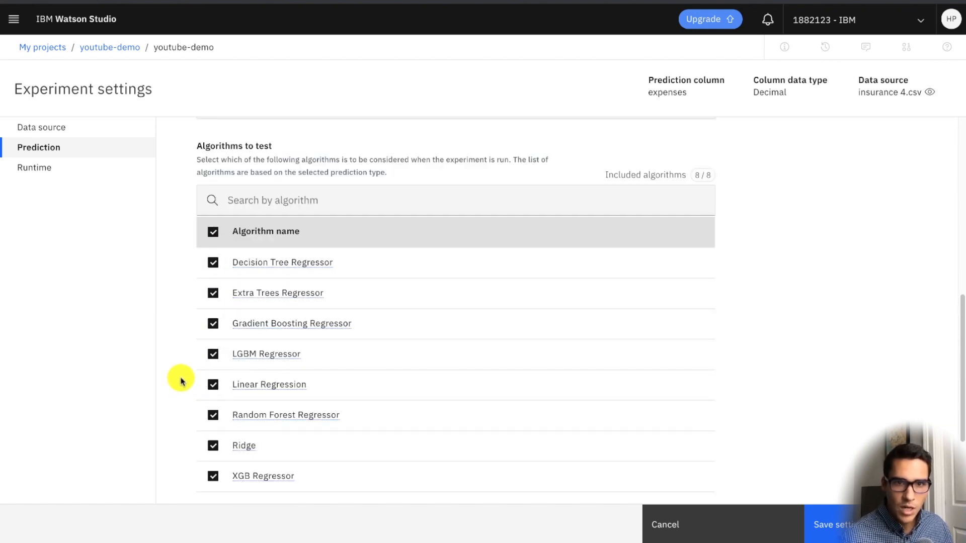
scroll(179, 351, "down", 1)
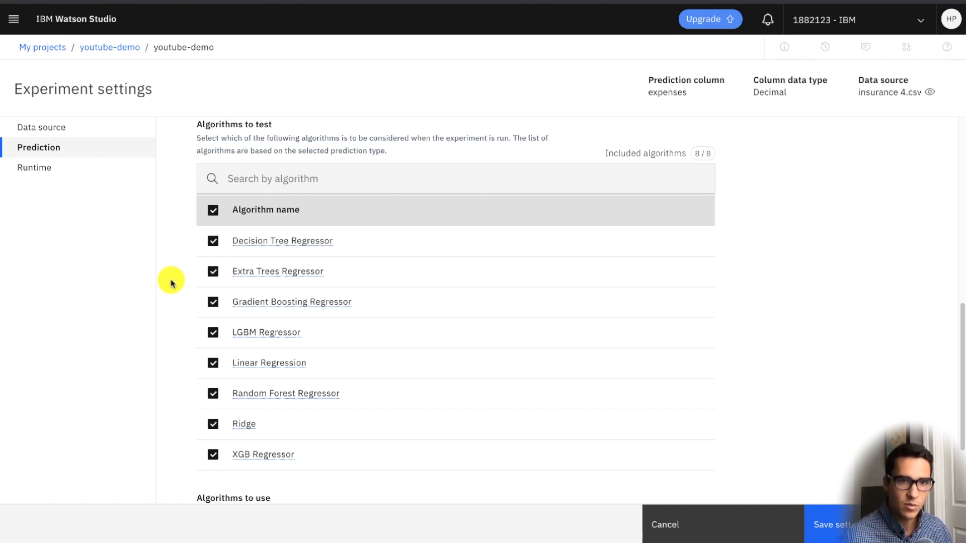
scroll(186, 341, "down", 3)
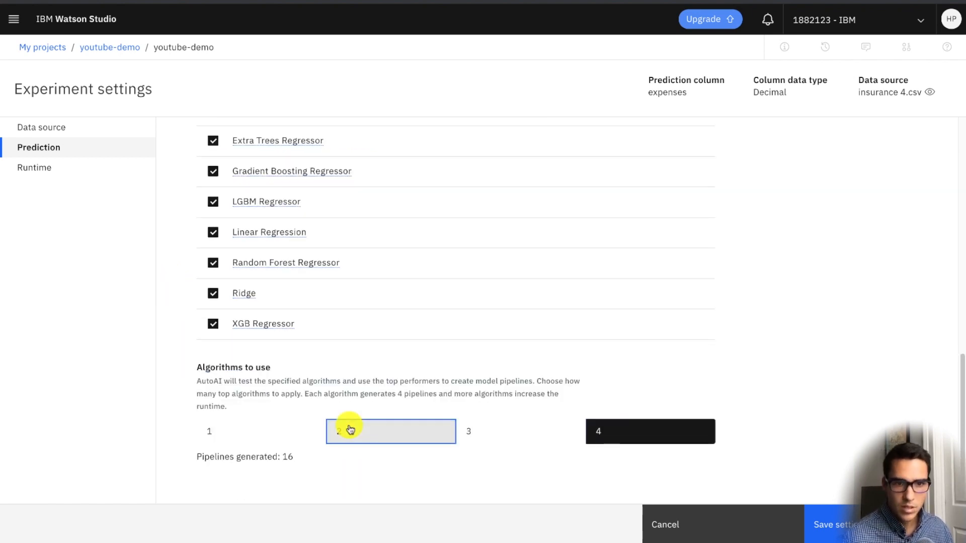
left_click(350, 430)
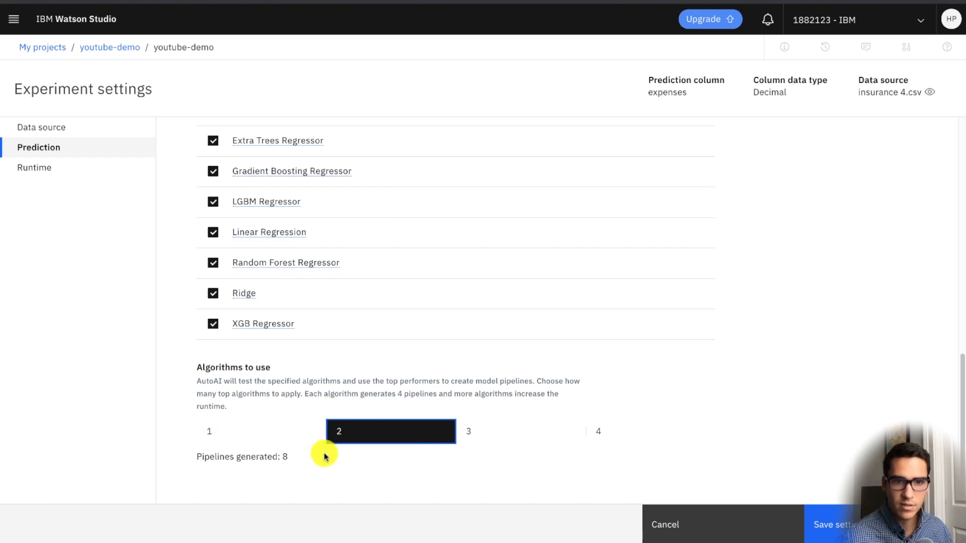
Step: Try a training data split of 85% in the data source settings and return it to 90%
scroll(269, 377, "up", 12)
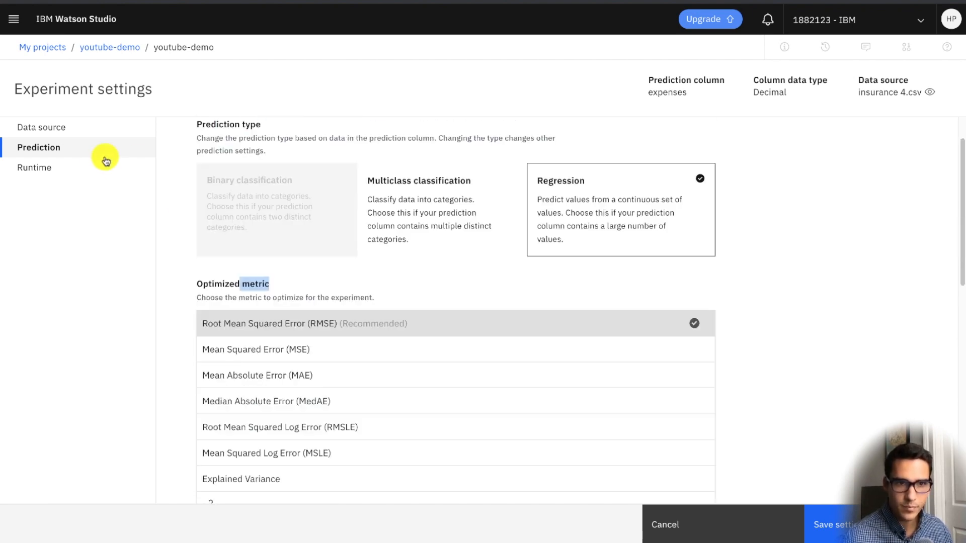
left_click(42, 128)
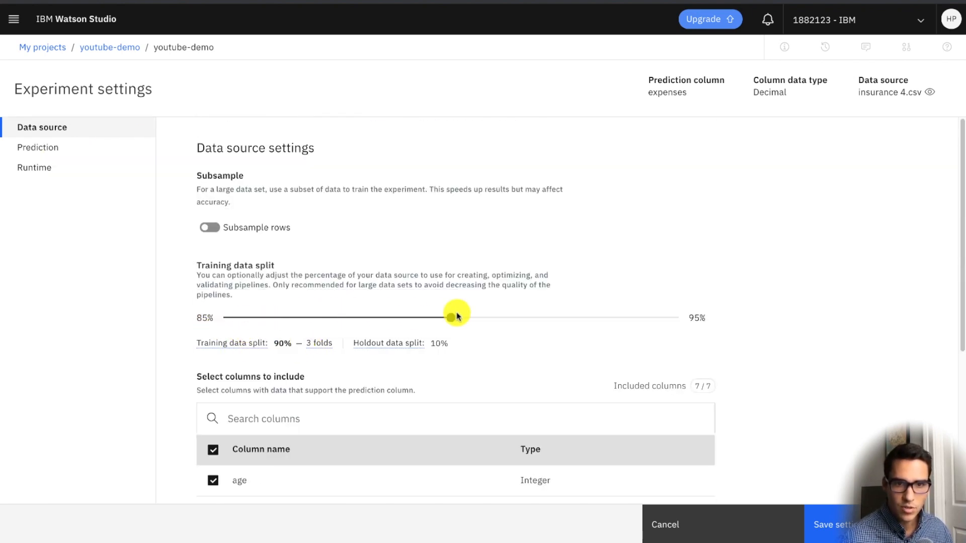
left_click(223, 318)
left_click_drag(223, 318, 459, 323)
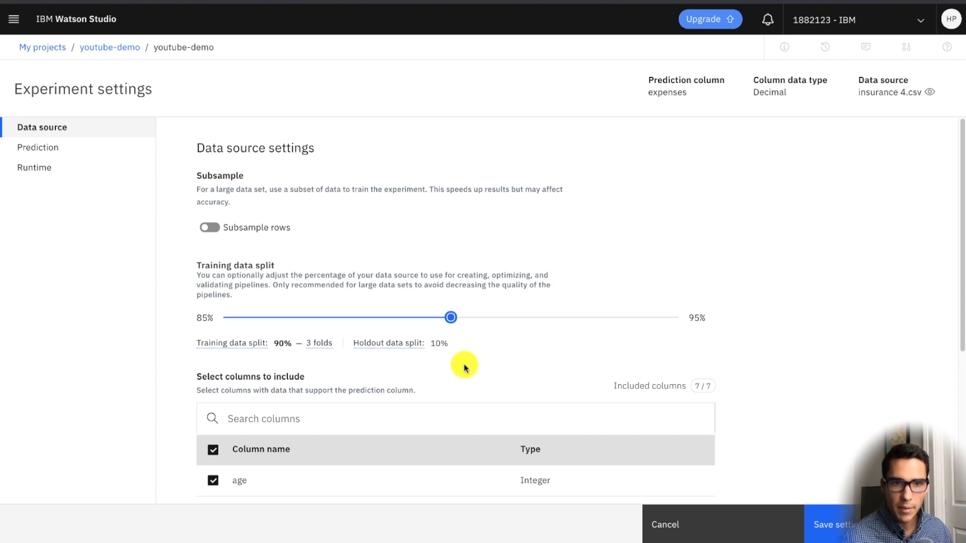
Step: Save the experiment settings with all data columns included and run the experiment
scroll(212, 301, "down", 5)
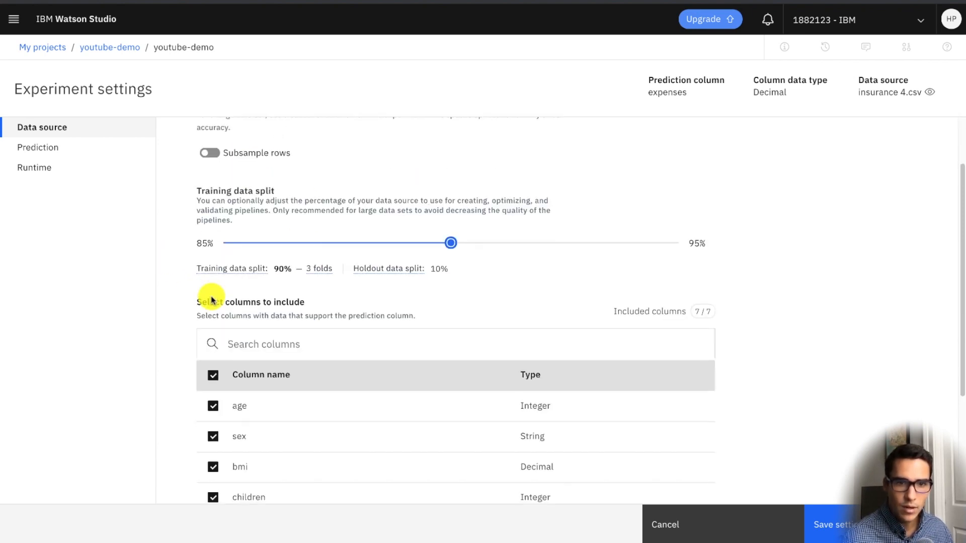
scroll(183, 327, "up", 5)
scroll(183, 325, "down", 5)
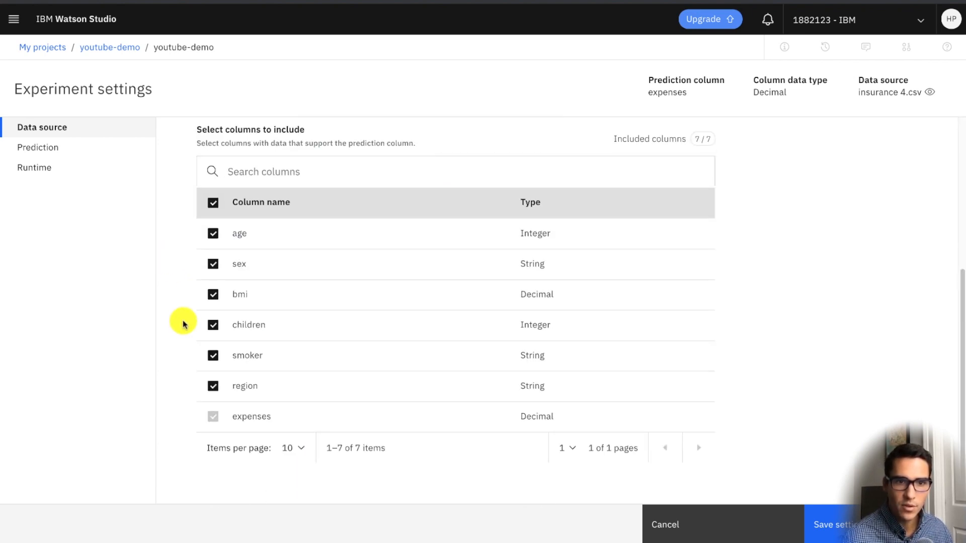
scroll(184, 325, "up", 5)
scroll(184, 326, "down", 5)
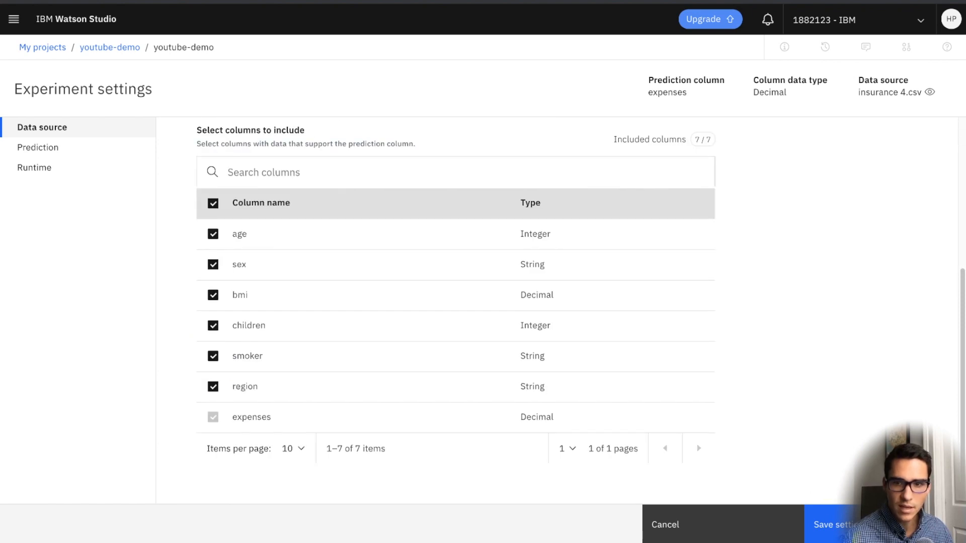
left_click(830, 525)
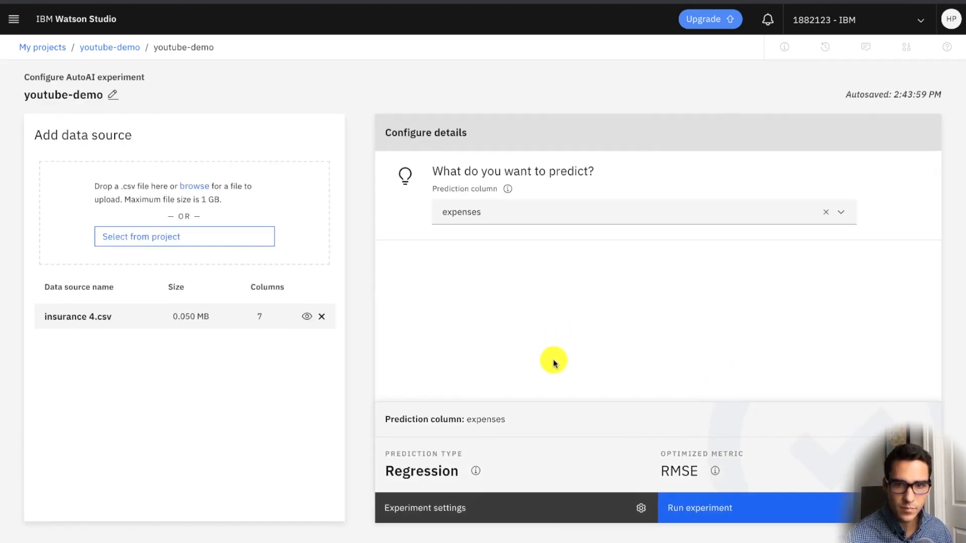
left_click(723, 519)
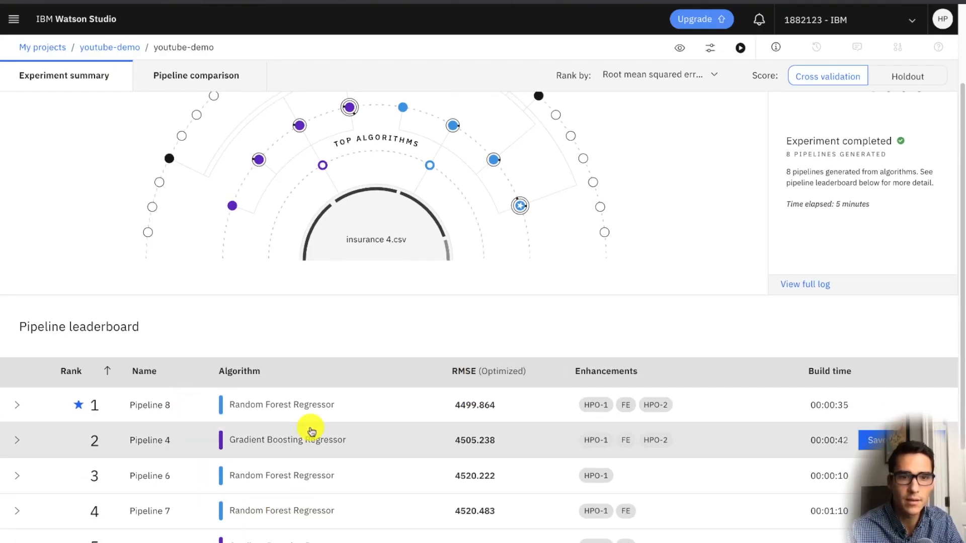
Step: Examine the ranked pipelines in the leaderboard and the completed experiment's elapsed time
scroll(312, 430, "down", 3)
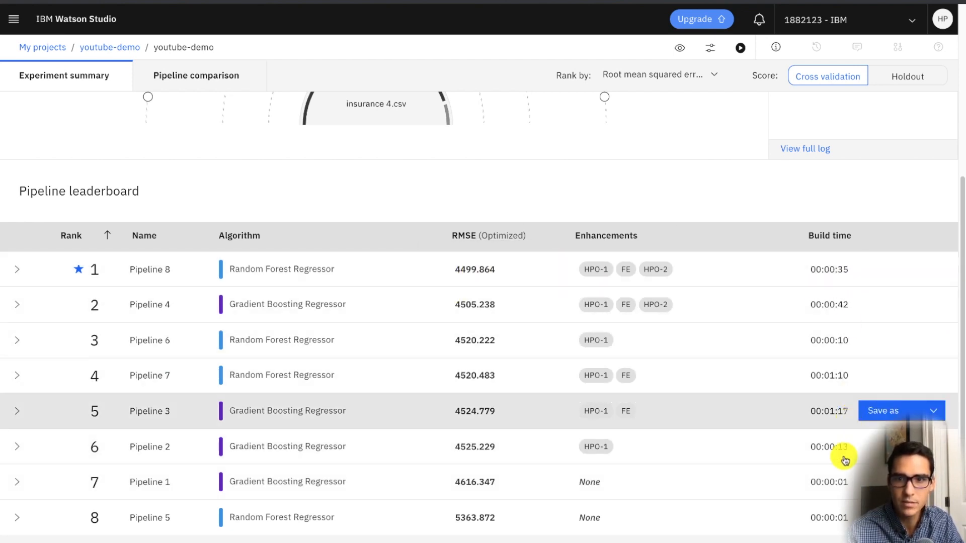
scroll(843, 444, "up", 5)
left_click_drag(879, 327, 785, 317)
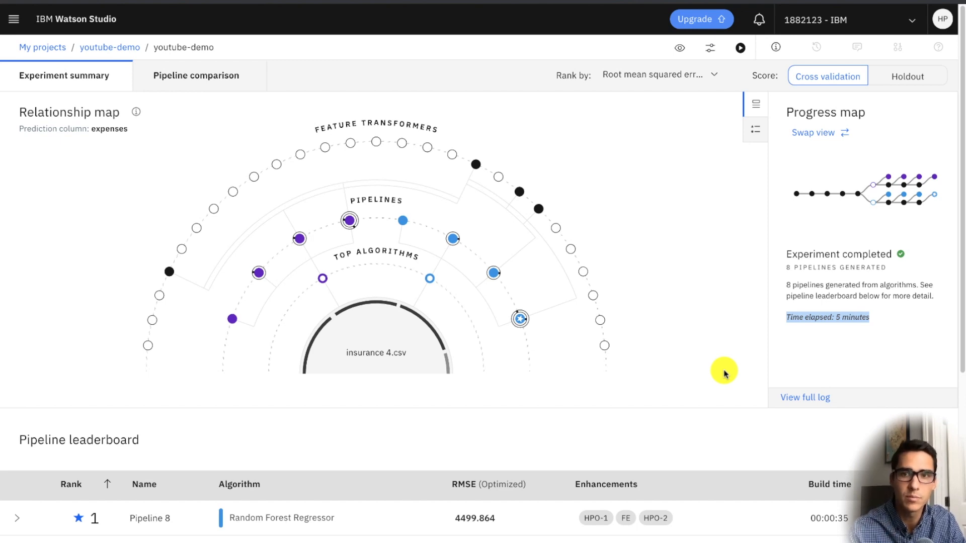
Step: Save the top-ranked pipeline, Pipeline 8, as a model named "youtube-demo - top model"
scroll(754, 352, "down", 2)
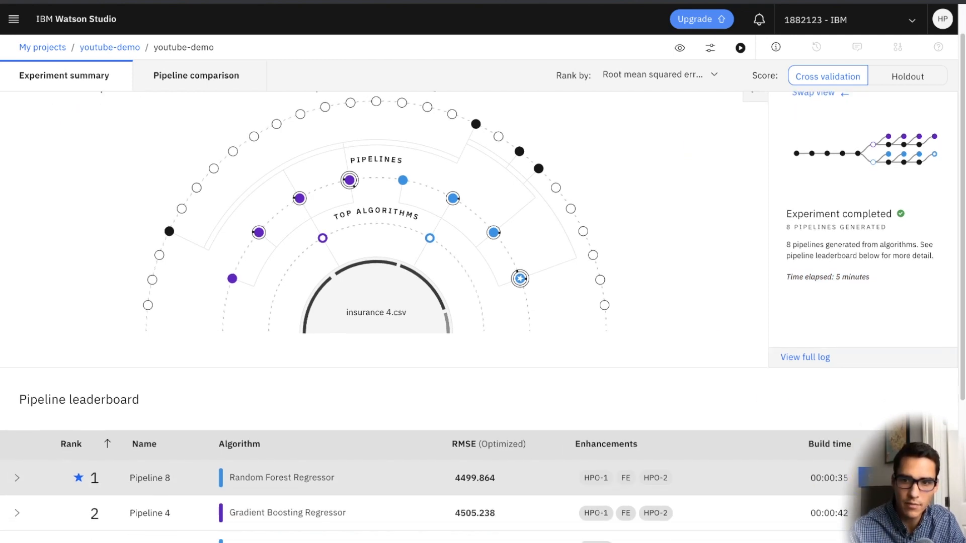
left_click(888, 478)
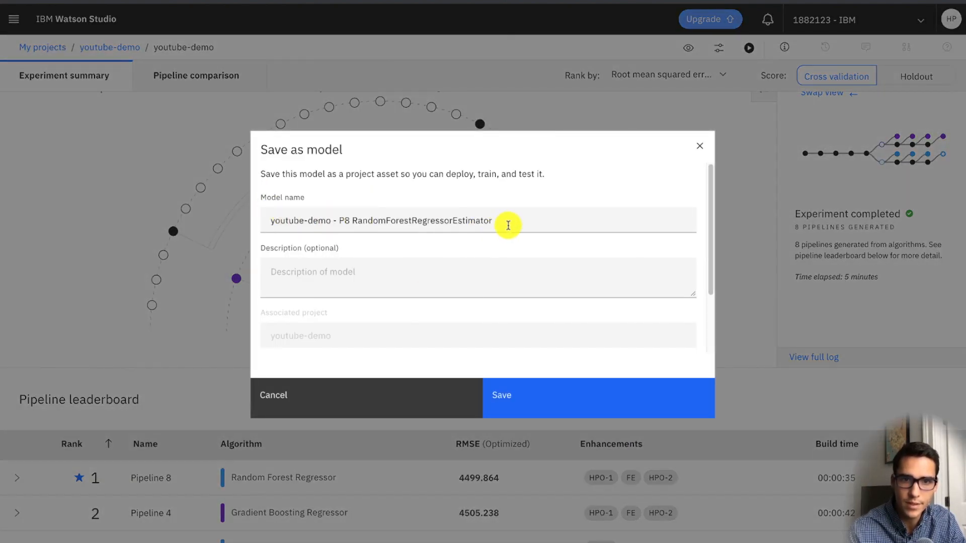
triple_click(508, 225)
key("Right")
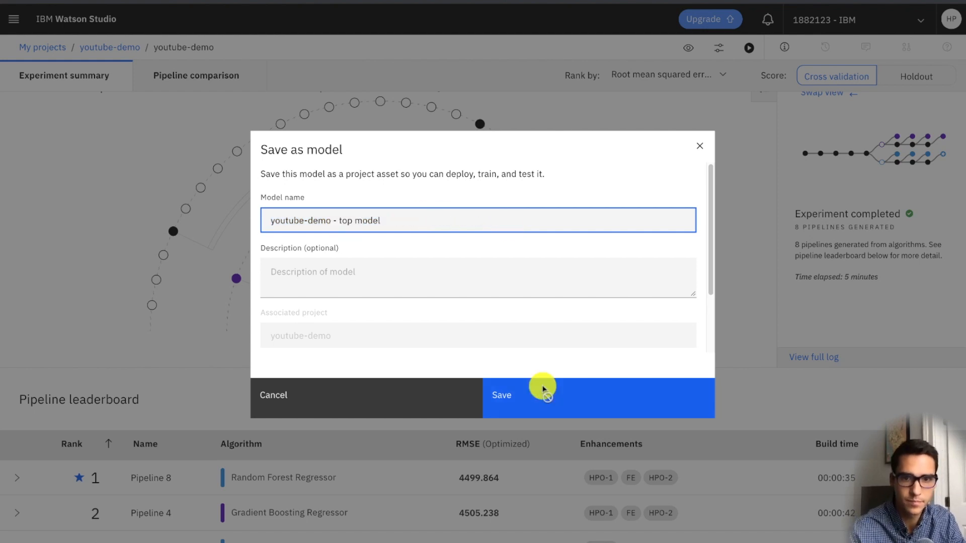
left_click(543, 389)
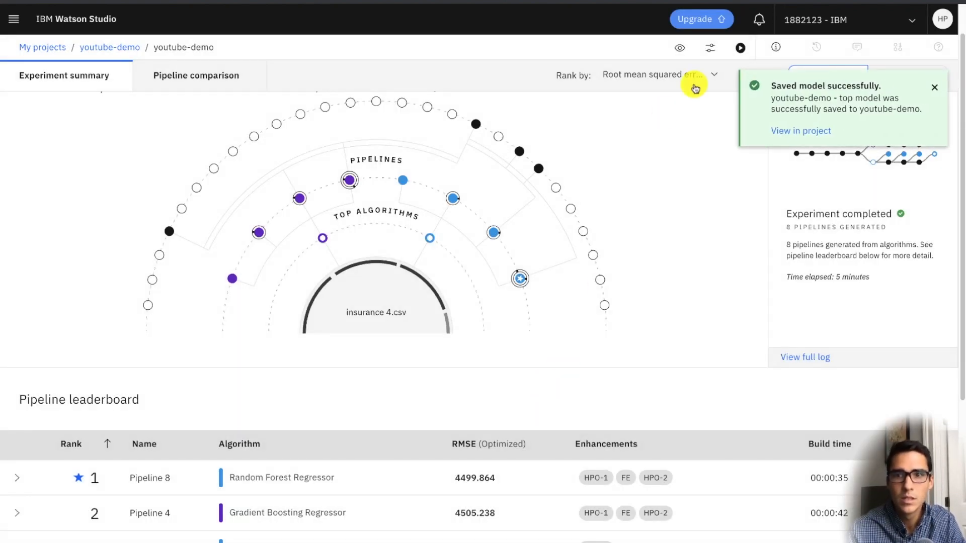
Step: Open the saved top model in the project and go to its deployments
left_click(811, 132)
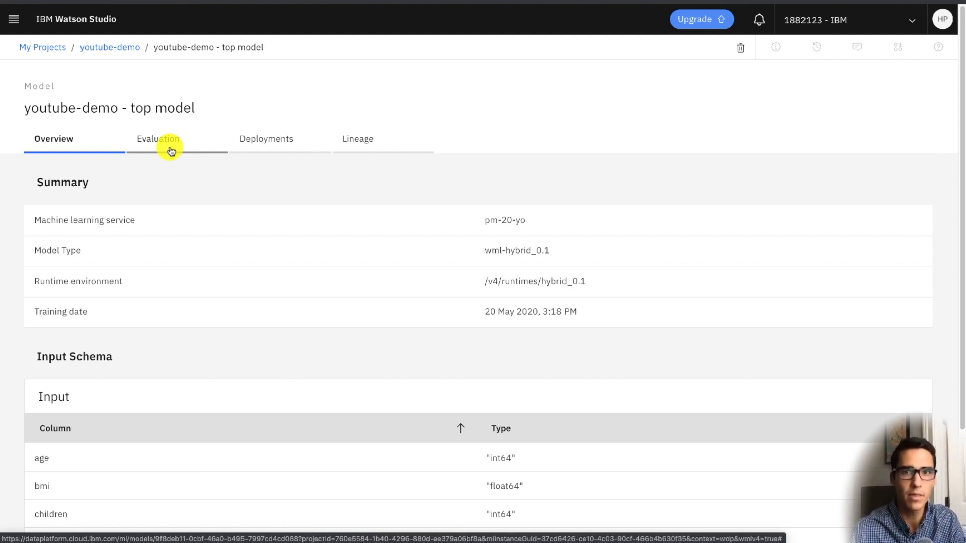
left_click(269, 146)
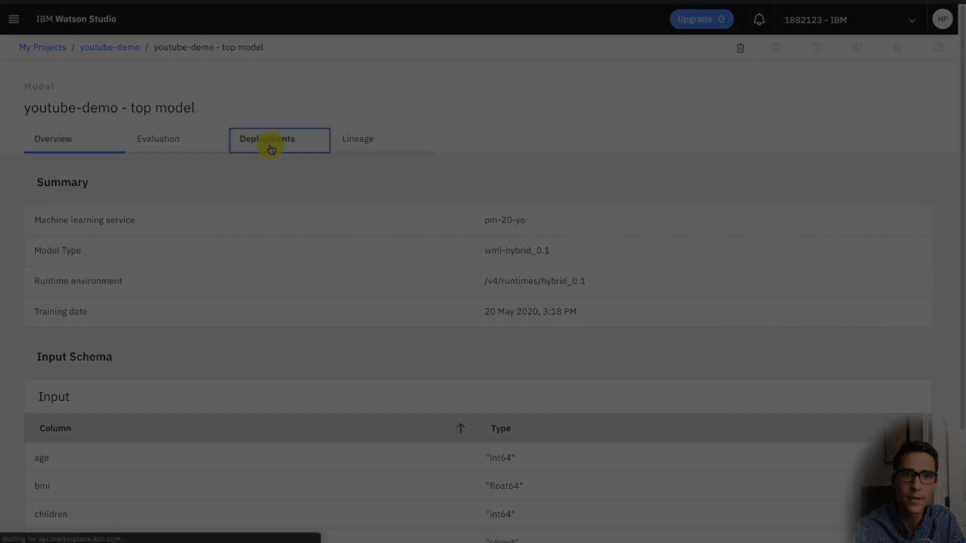